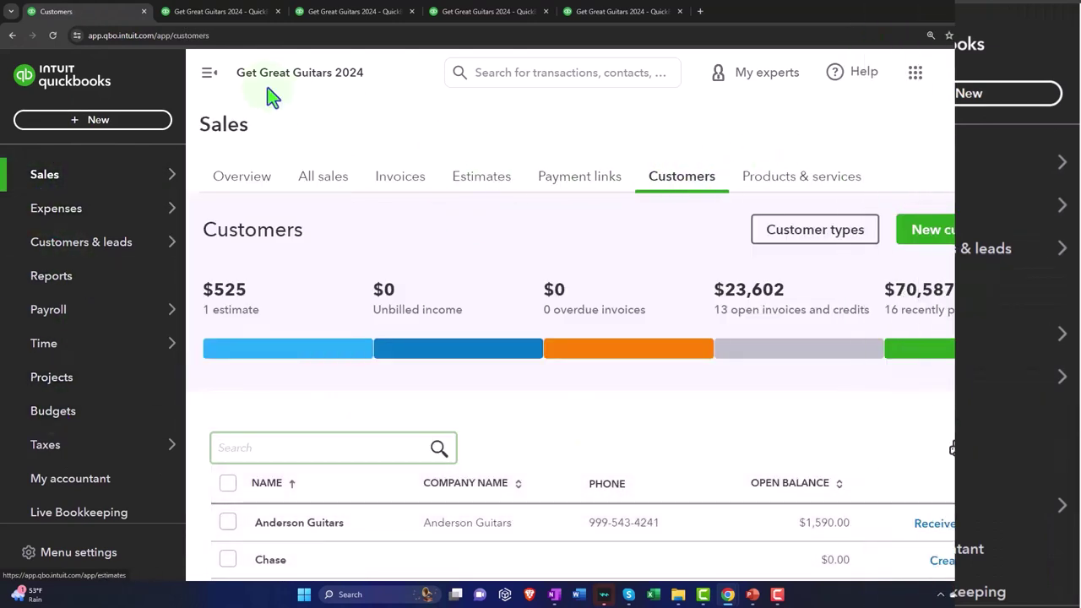
# - Find the music customer in the customer list and open their transaction page, showing the unapplied −$200.00 payment
pyautogui.scroll(-3, 278, 340)
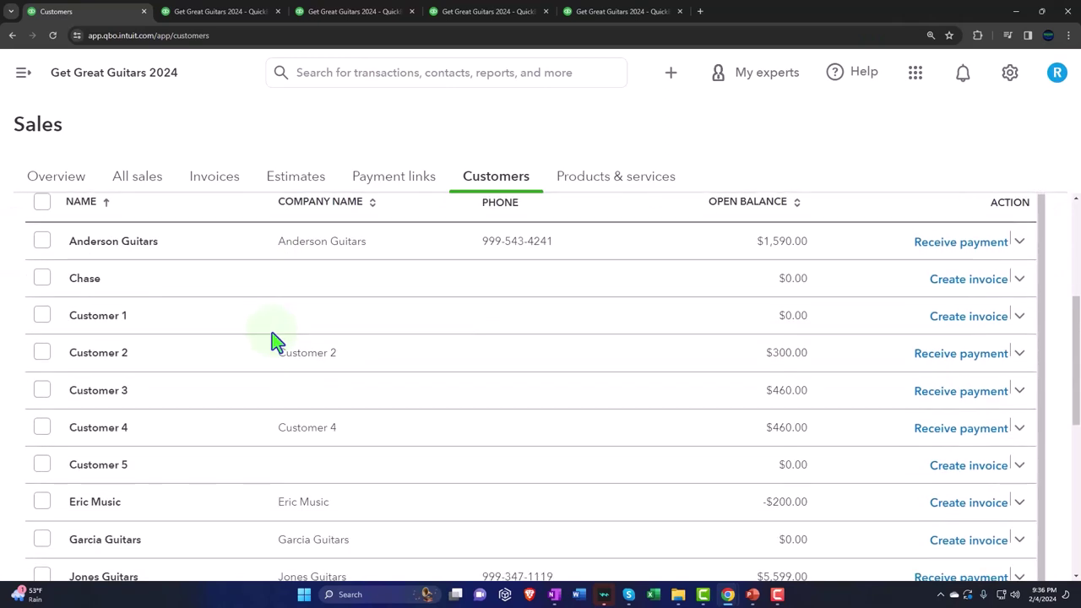
pyautogui.scroll(-1, 272, 340)
pyautogui.scroll(-3, 272, 340)
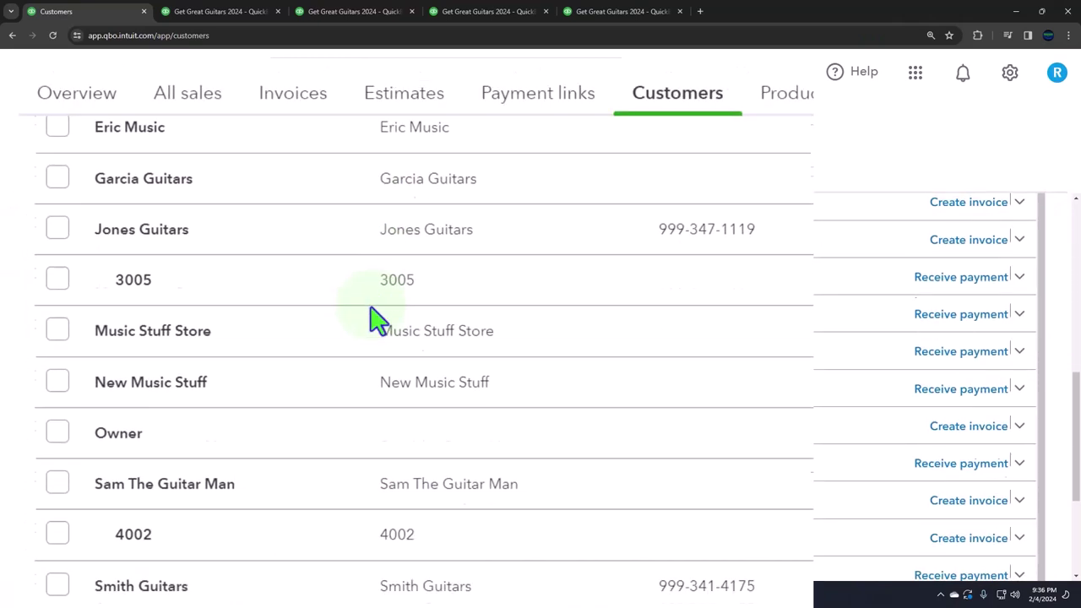
pyautogui.scroll(-3, 369, 316)
pyautogui.scroll(1, 369, 316)
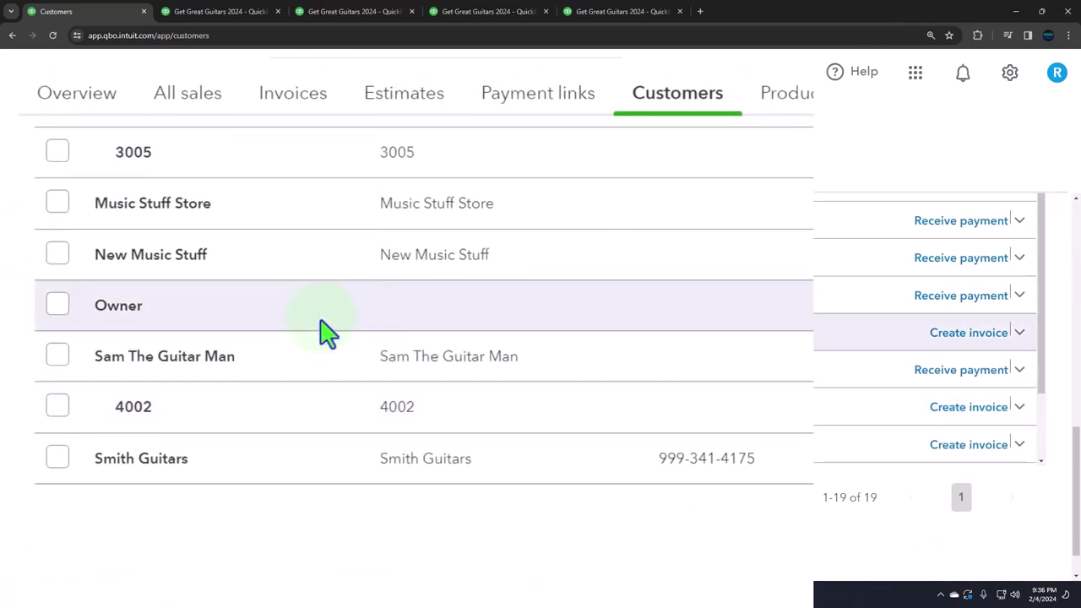
pyautogui.scroll(3, 273, 343)
pyautogui.click(146, 238)
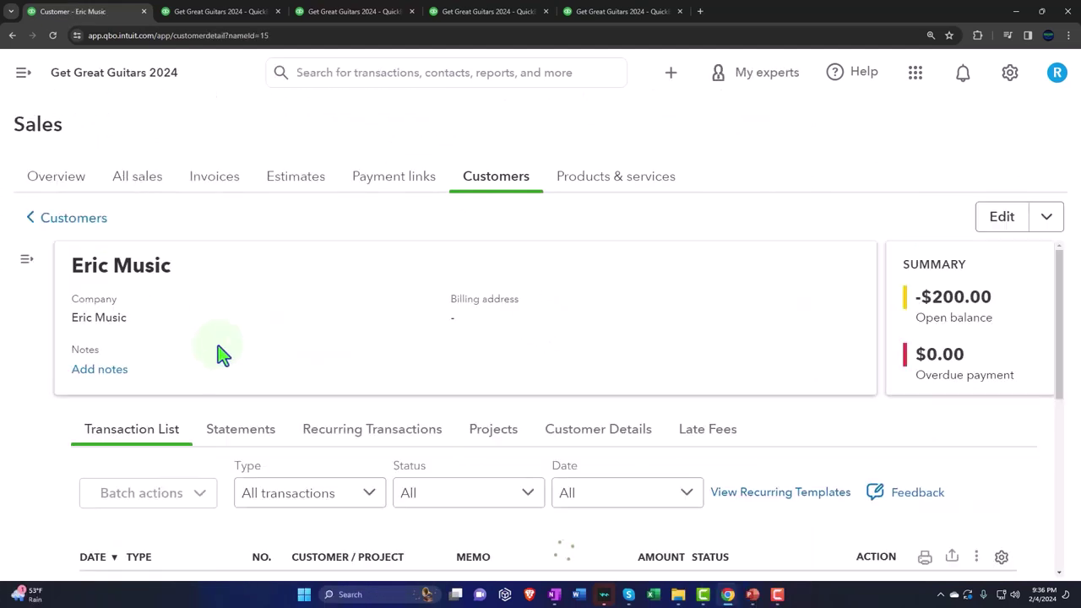
pyautogui.scroll(-3, 260, 367)
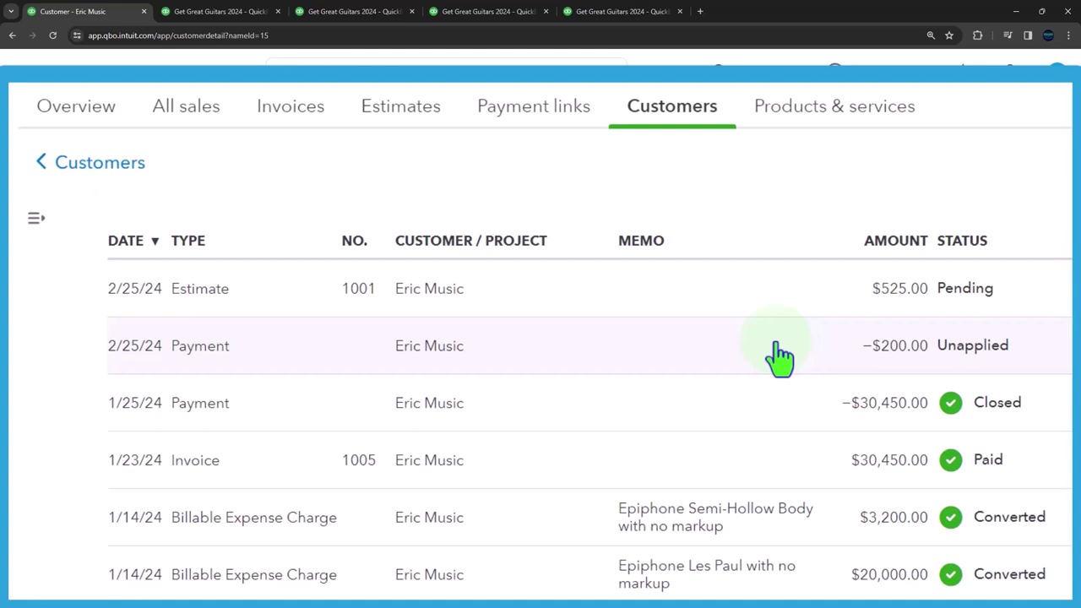
# - Go to the Jan–Mar 2024 Balance Sheet and locate Unearned Revenue of 450.00
pyautogui.click(243, 11)
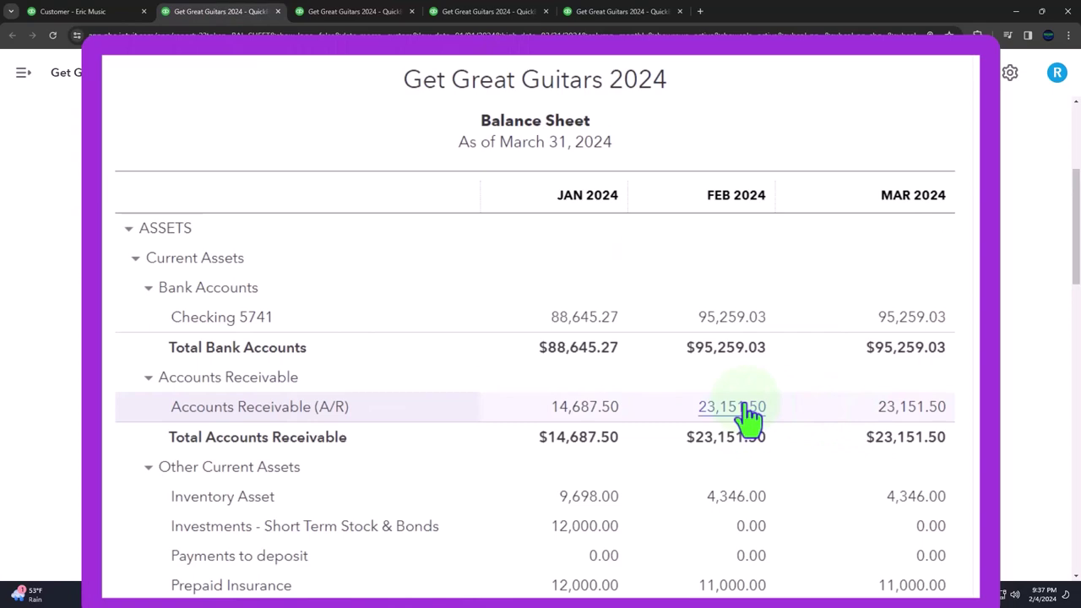
pyautogui.scroll(-10, 750, 416)
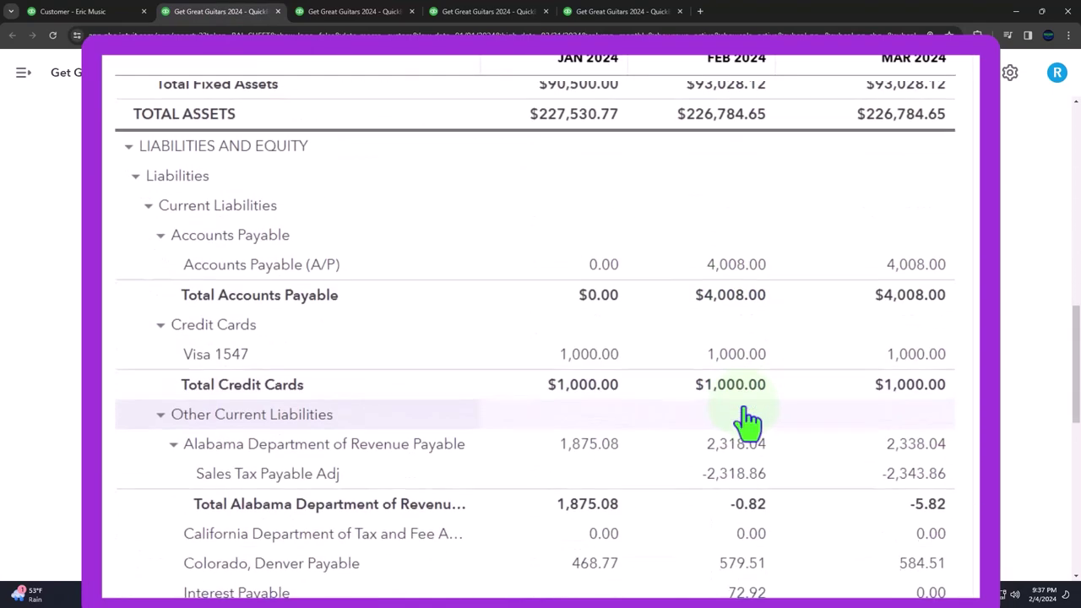
pyautogui.scroll(-10, 750, 420)
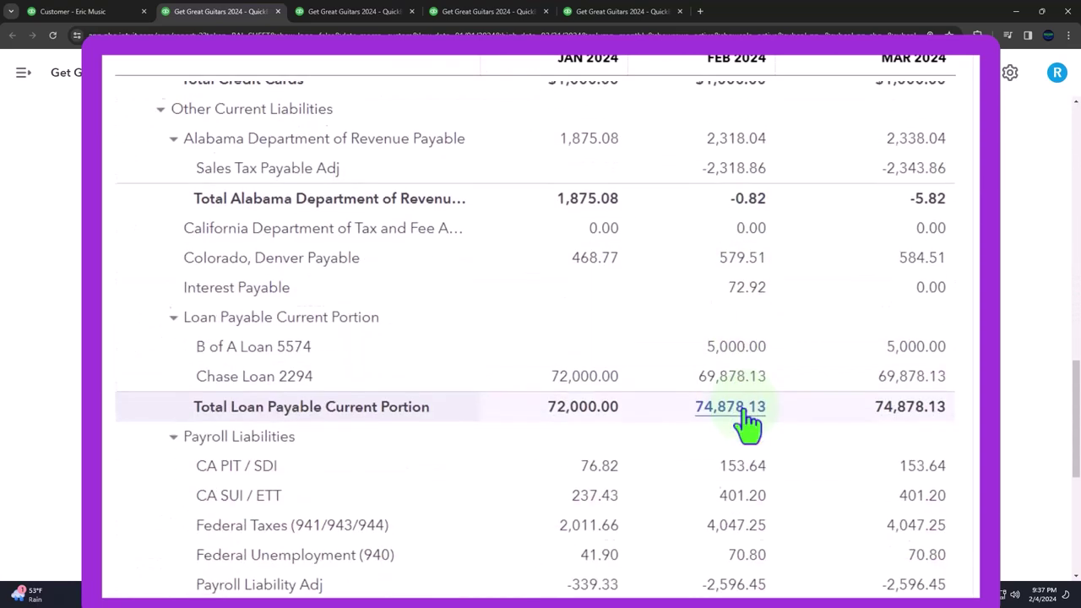
pyautogui.scroll(-5, 743, 418)
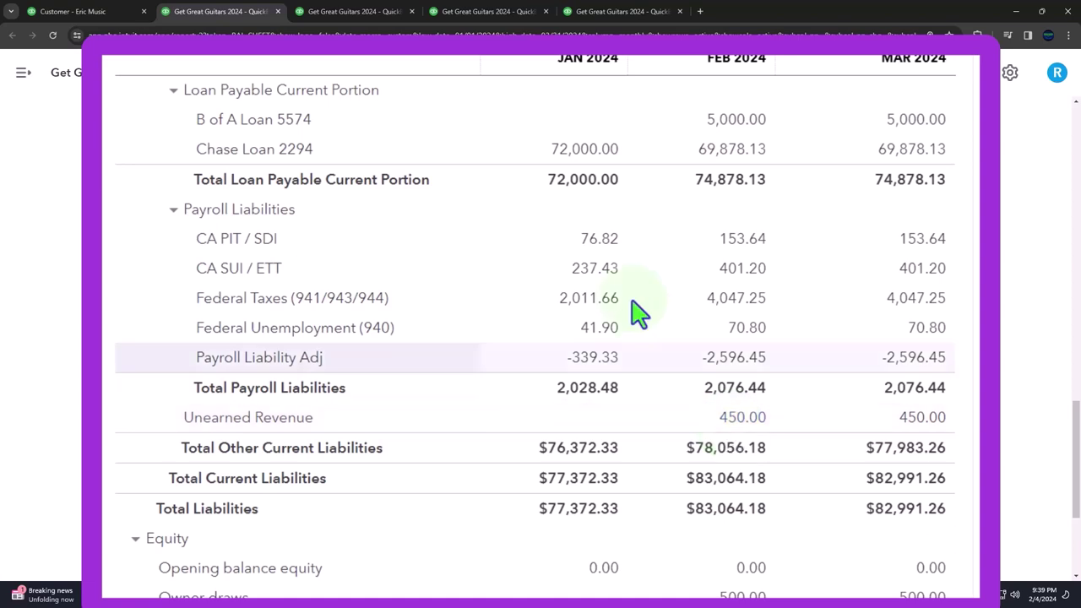
# - Show the January–March 2024 Profit and Loss report with Gross Profit of $23,257.00
pyautogui.click(358, 13)
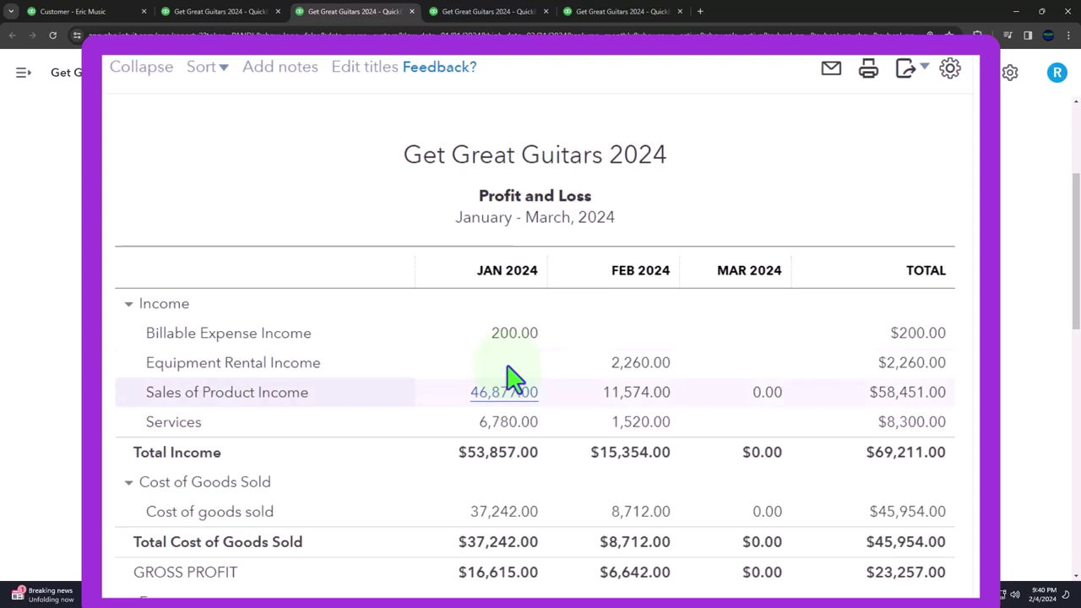
# - Go back to the Balance Sheet showing March Total Liabilities of $82,991.26
pyautogui.click(240, 11)
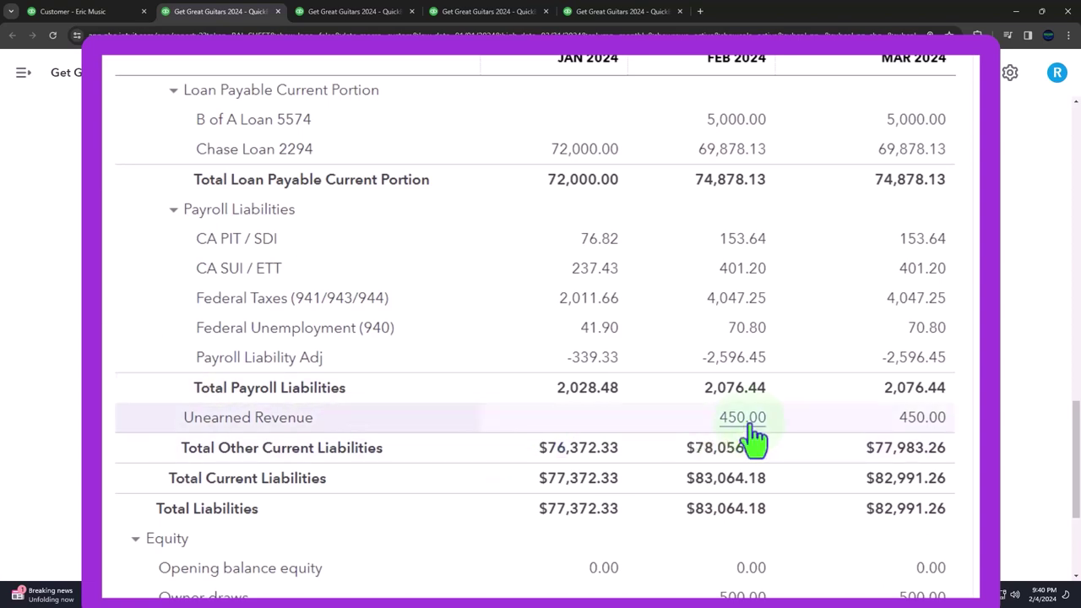
# - Drill into February's 450.00 Unearned Revenue and open Journal Entry #14 dated 02/29/2024
pyautogui.click(750, 427)
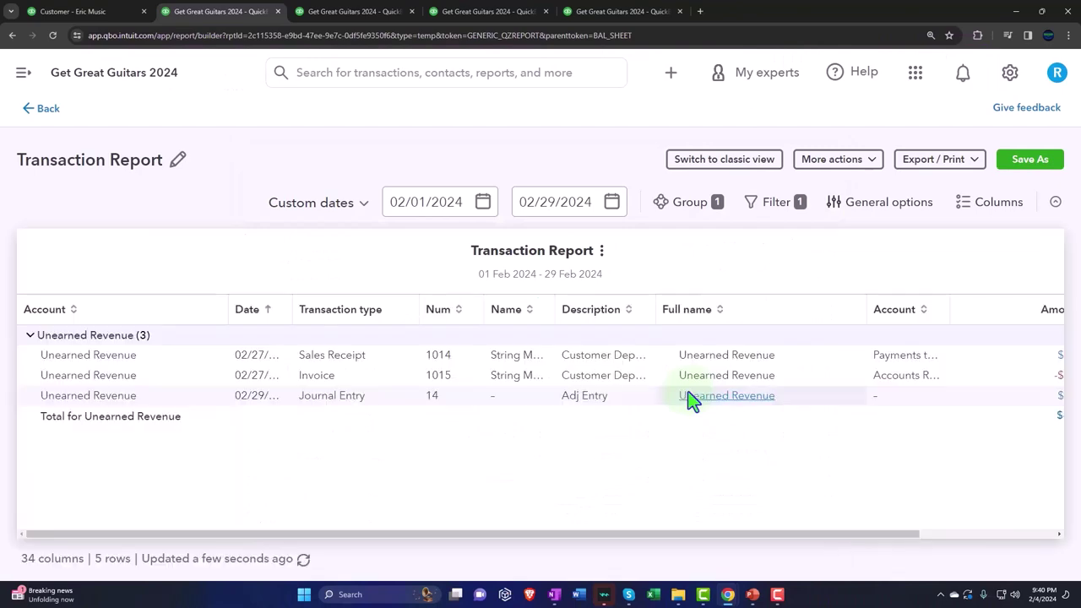
pyautogui.hotkey('ctrl', '-')
pyautogui.click(921, 342)
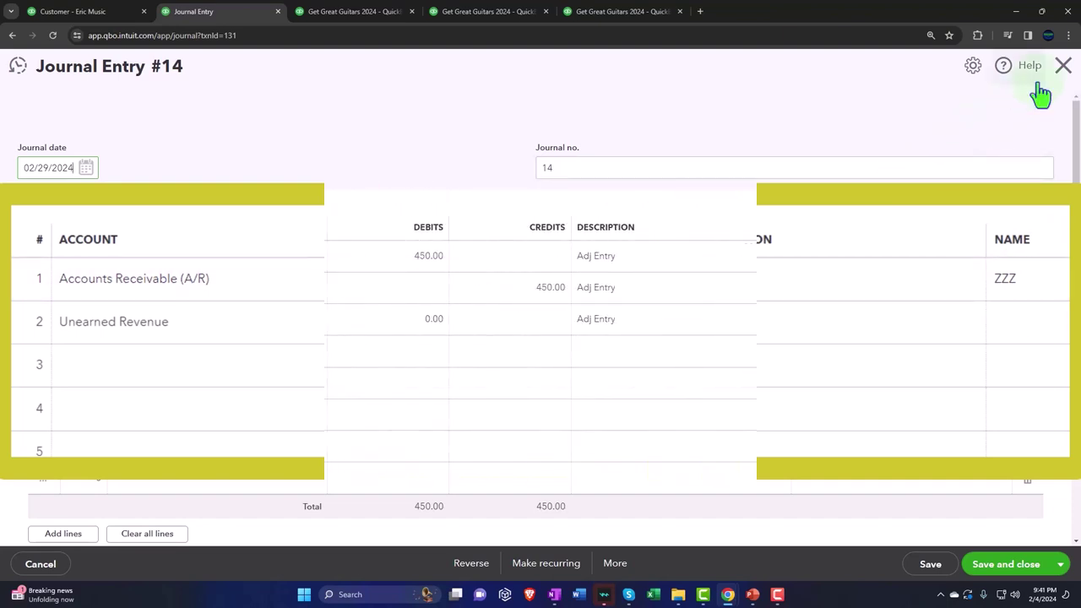
# - Close Journal Entry #14 unchanged and go back to the Balance Sheet
pyautogui.click(1063, 67)
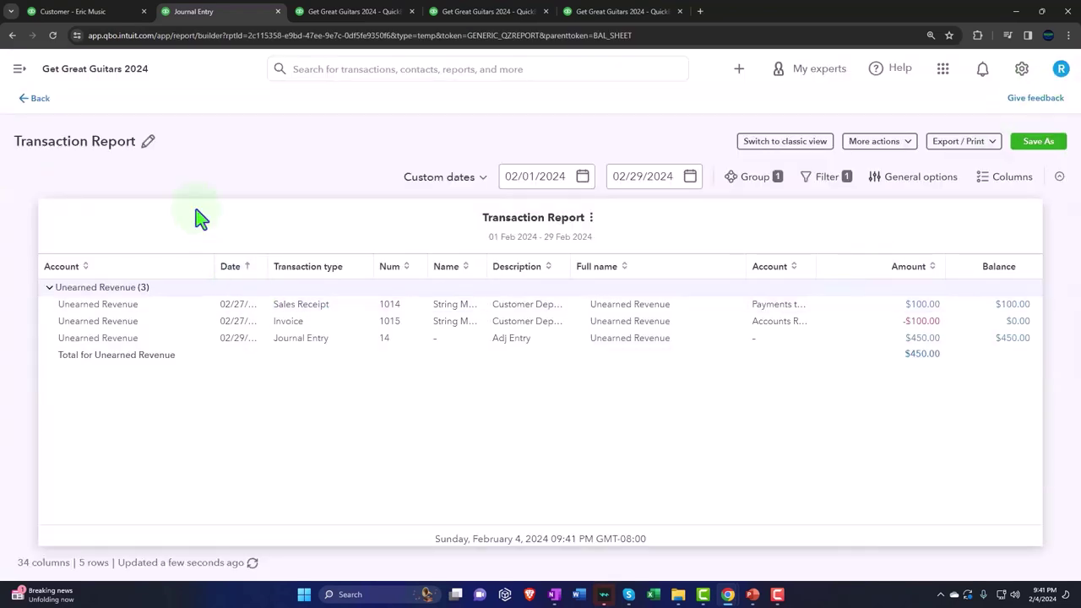
pyautogui.click(36, 99)
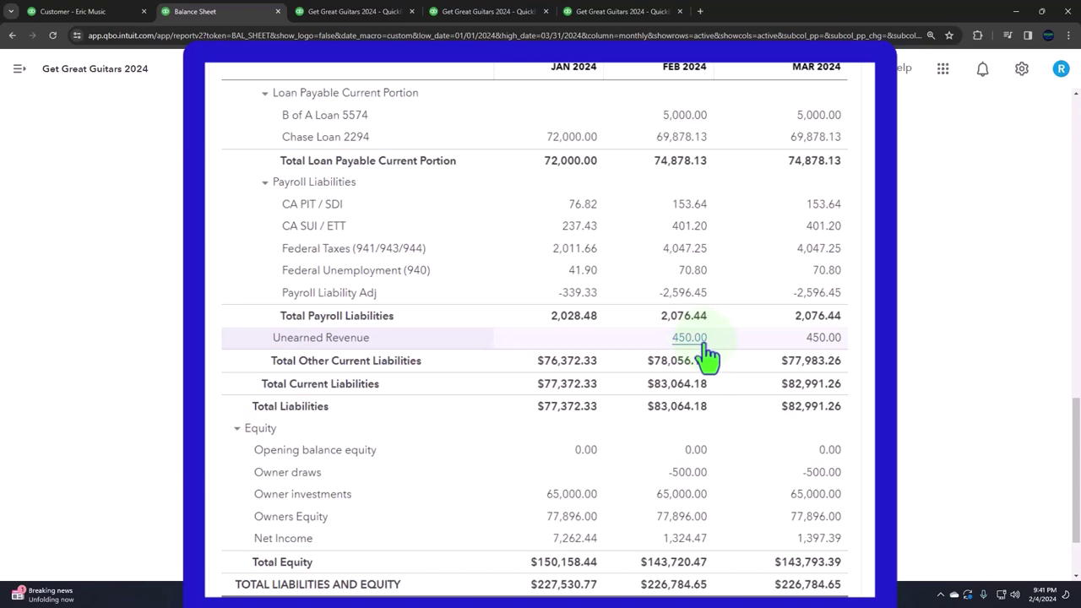
# - Return to the full list of 19 customers and scroll down to ZZZ's $450.00 open balance
pyautogui.click(94, 13)
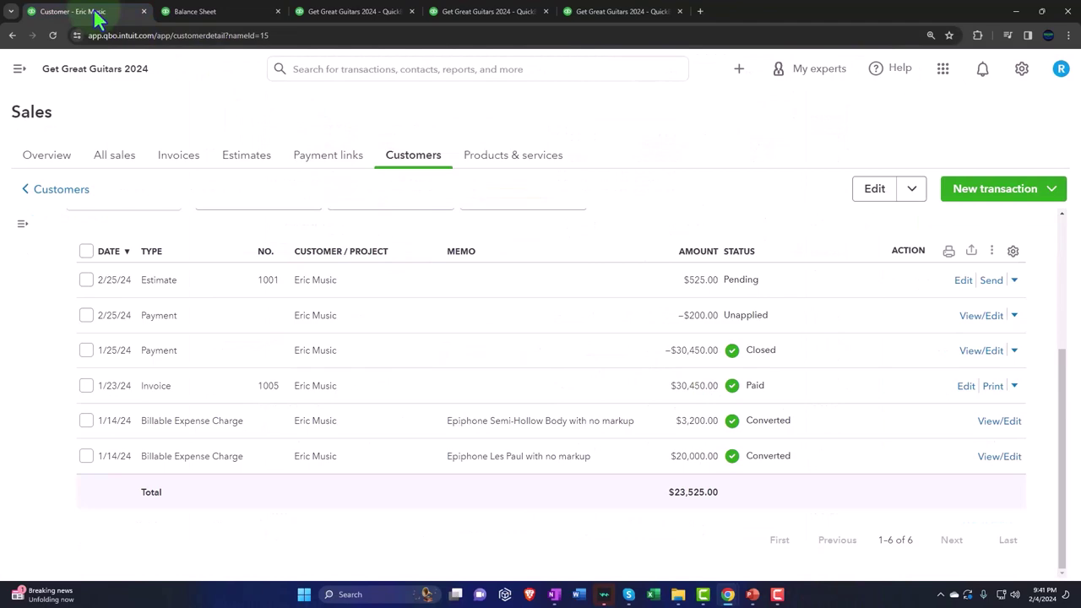
pyautogui.click(59, 193)
pyautogui.scroll(-3, 200, 405)
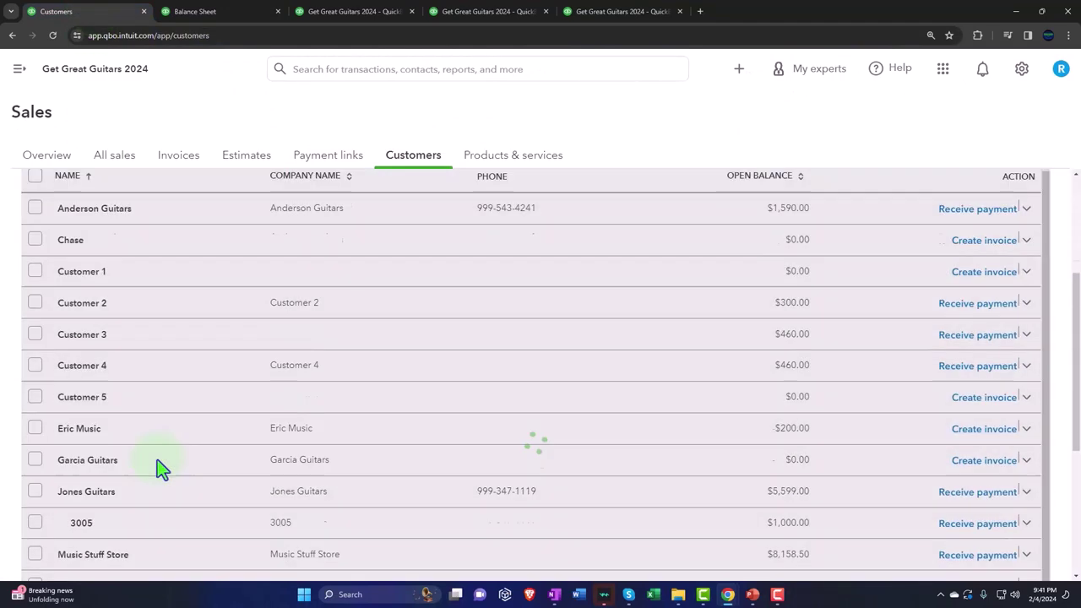
pyautogui.scroll(-3, 152, 471)
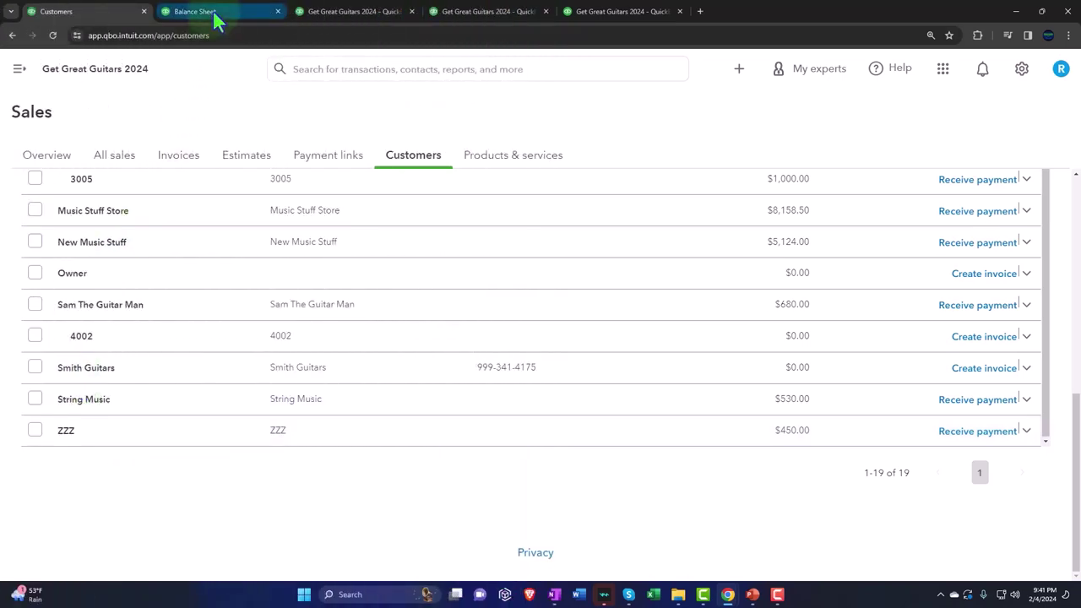
pyautogui.click(214, 13)
pyautogui.scroll(10, 212, 208)
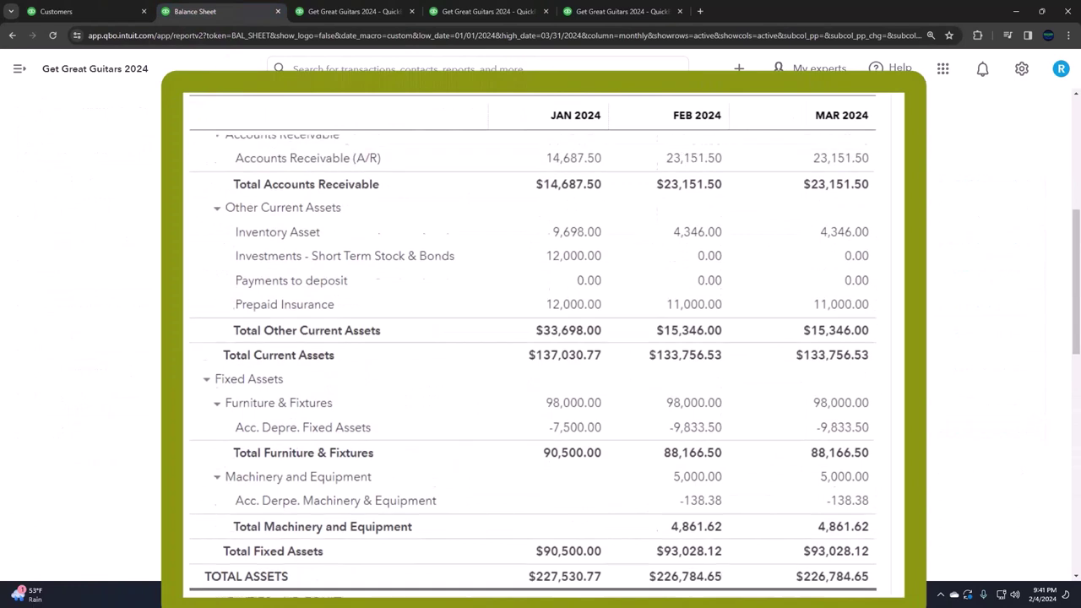
pyautogui.scroll(3, 338, 355)
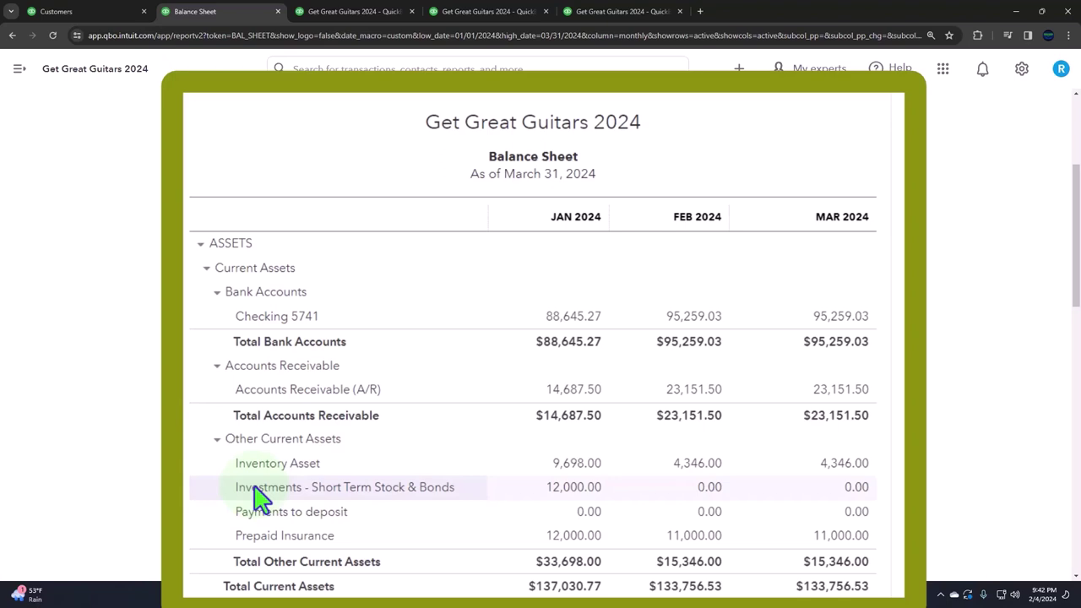
pyautogui.click(555, 497)
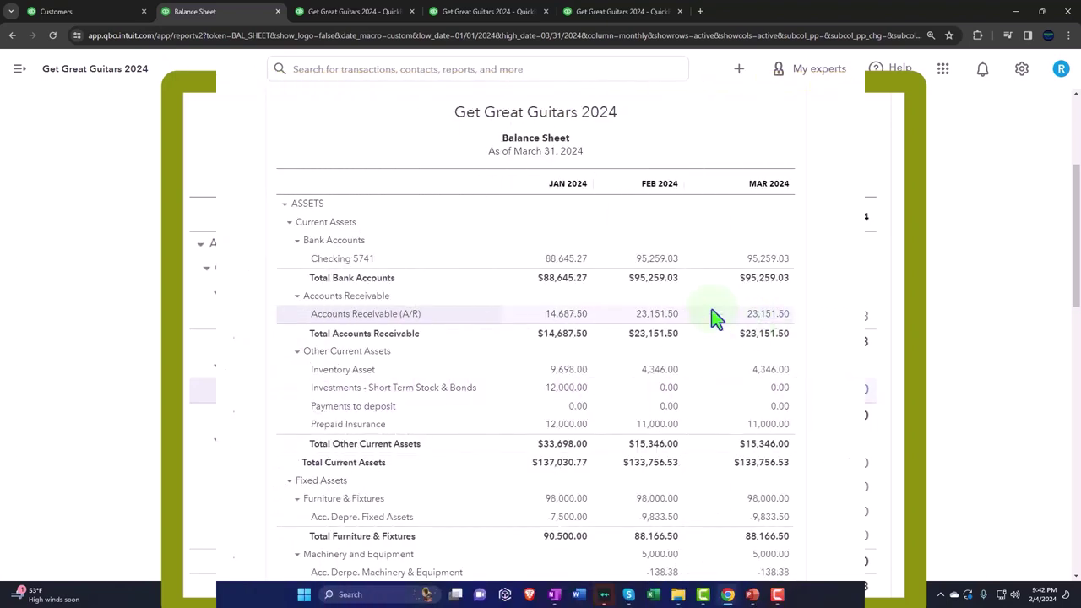
pyautogui.click(84, 17)
# - Open customer ZZZ and find open journal entry 14 for $450.00
pyautogui.click(267, 433)
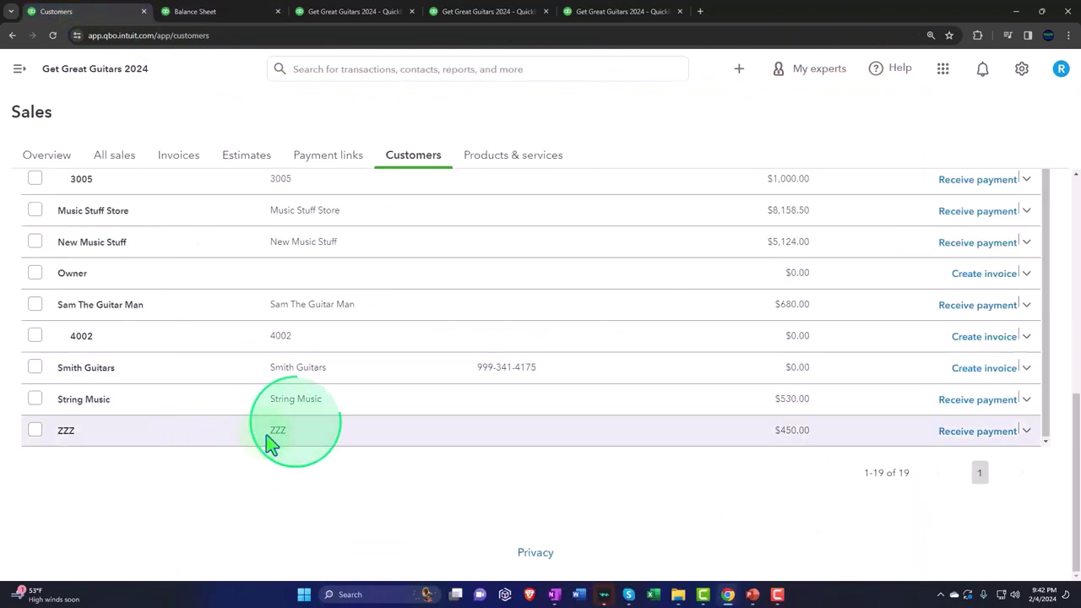
pyautogui.scroll(-2, 289, 462)
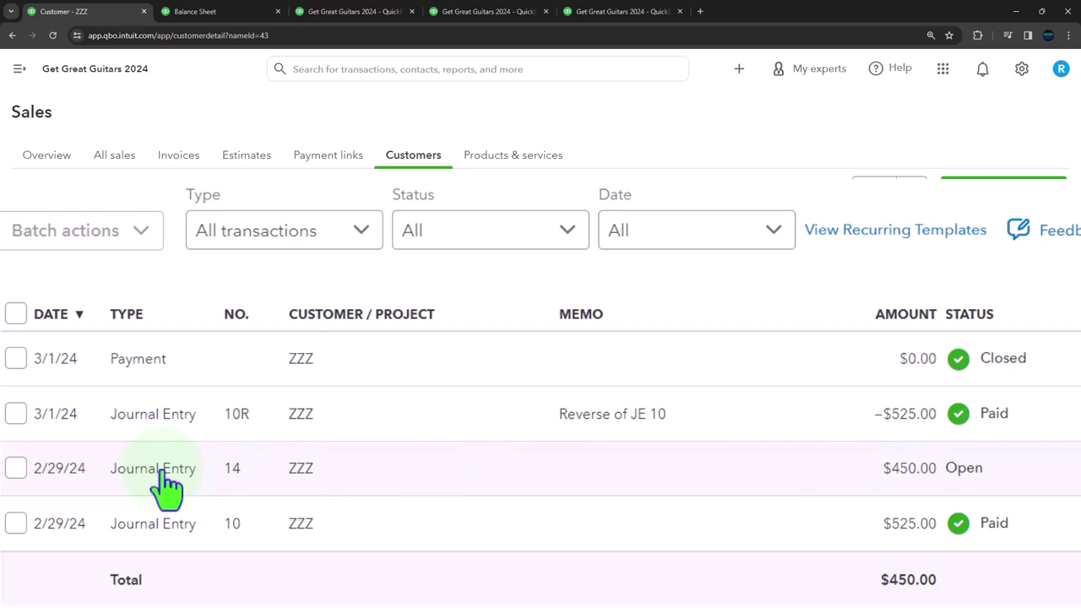
# - Duplicate the Balance Sheet tab, then drill into February's 23,151.50 Accounts Receivable transactions
pyautogui.click(205, 17)
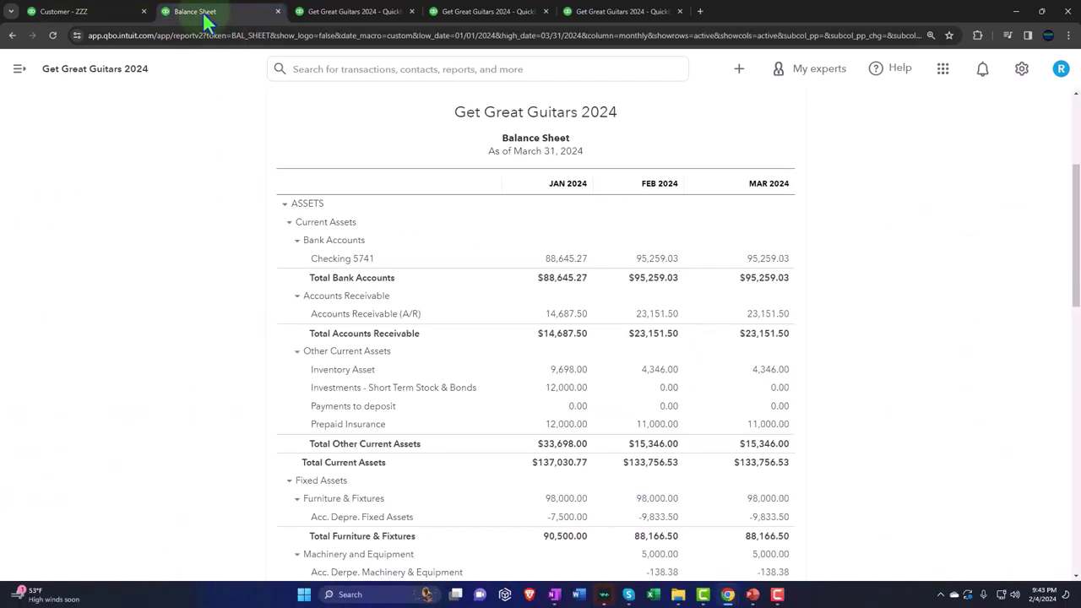
pyautogui.rightClick(206, 21)
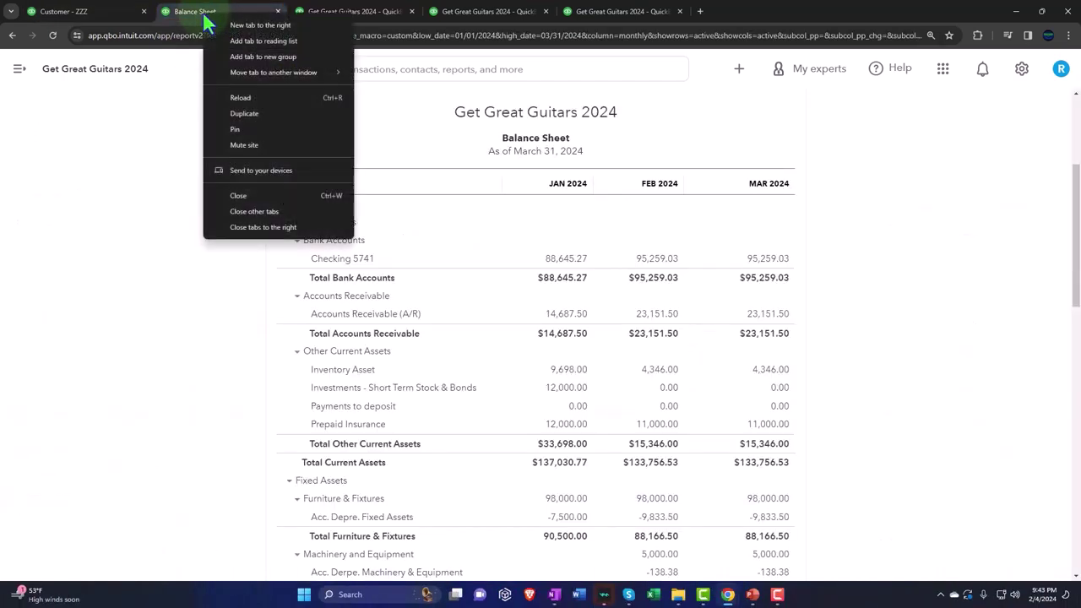
pyautogui.click(238, 109)
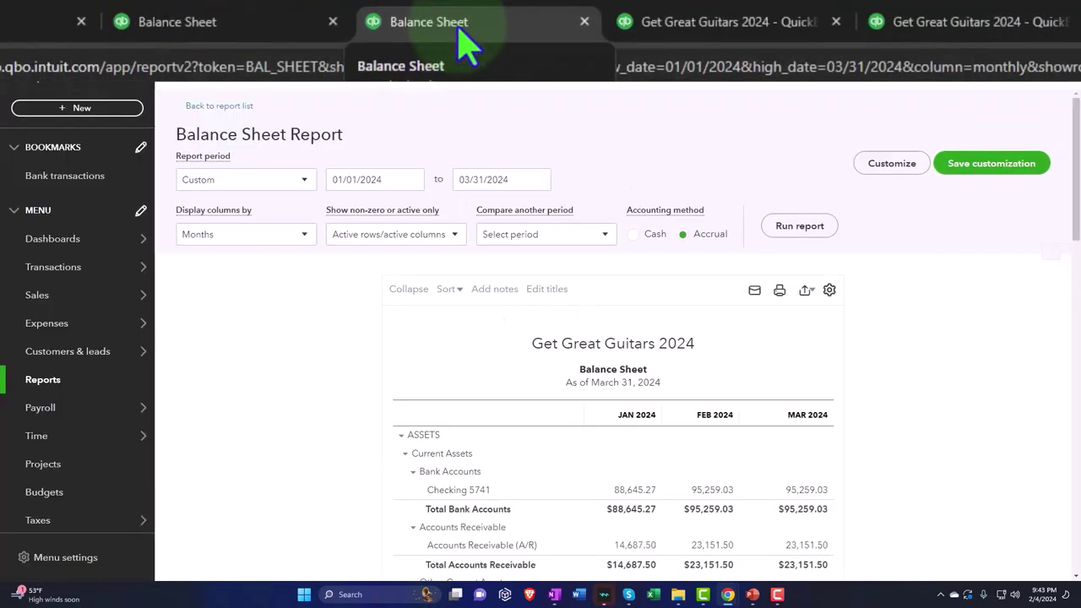
pyautogui.moveTo(404, 42); pyautogui.dragTo(152, 48)
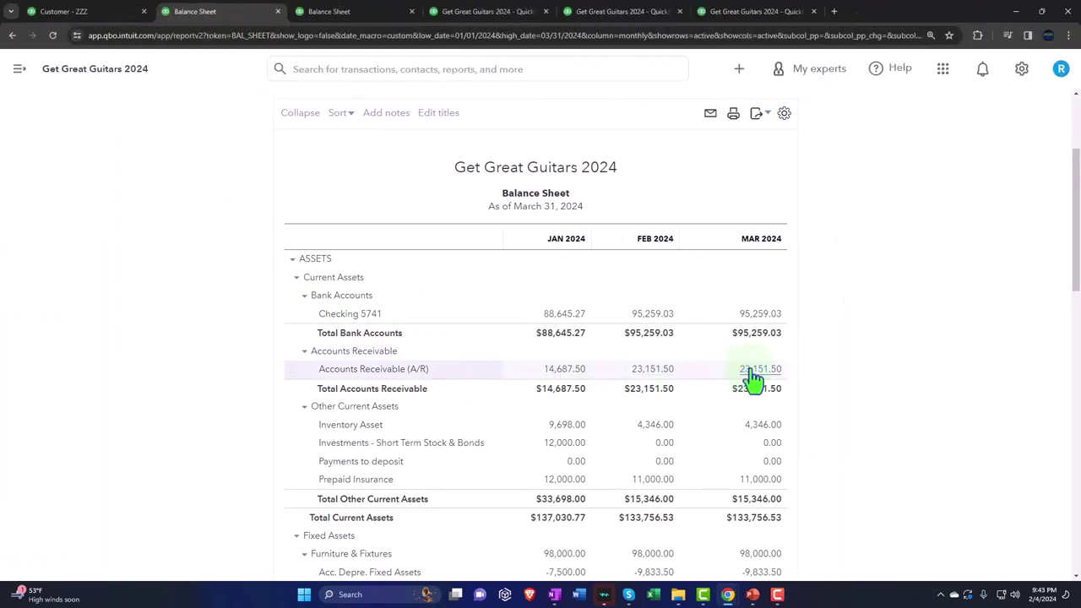
pyautogui.click(649, 378)
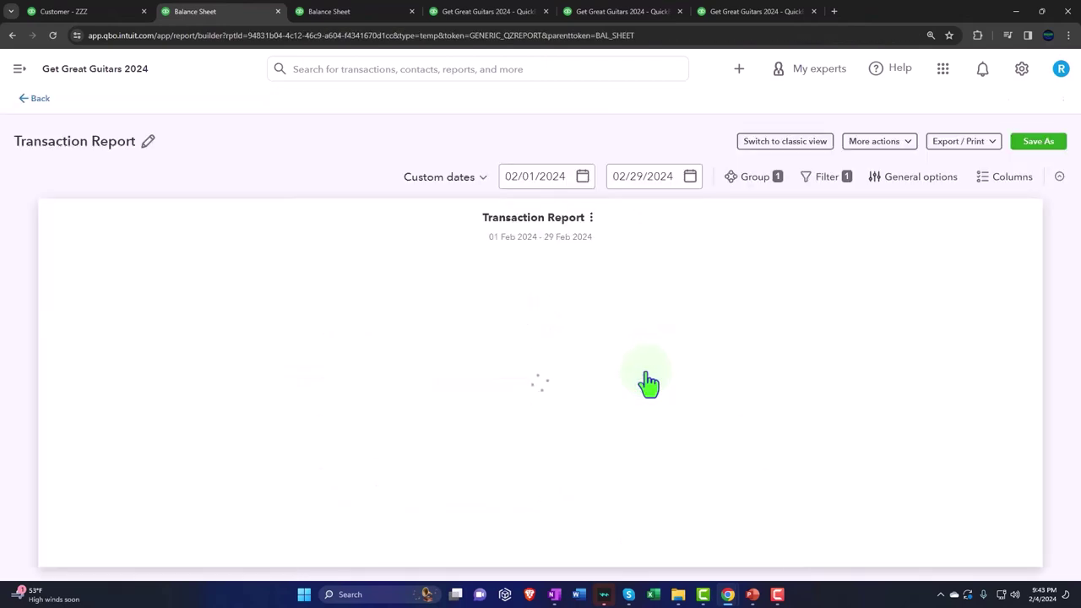
pyautogui.scroll(-1, 510, 338)
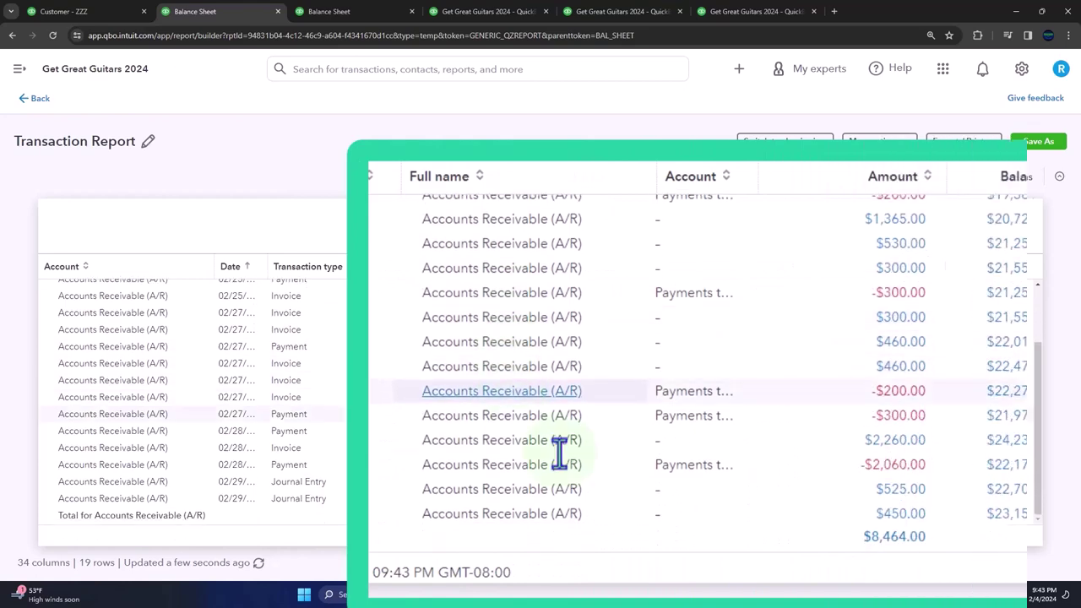
# - Reverse the $450.00 journal entry 14, creating entry 14R dated 03/01/2024
pyautogui.click(898, 516)
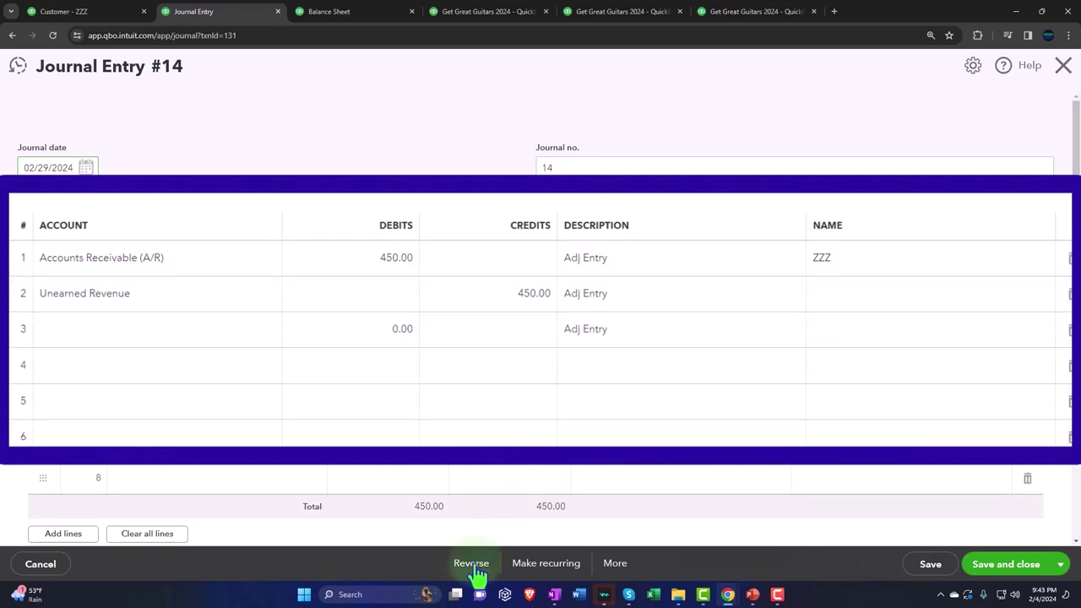
pyautogui.click(472, 563)
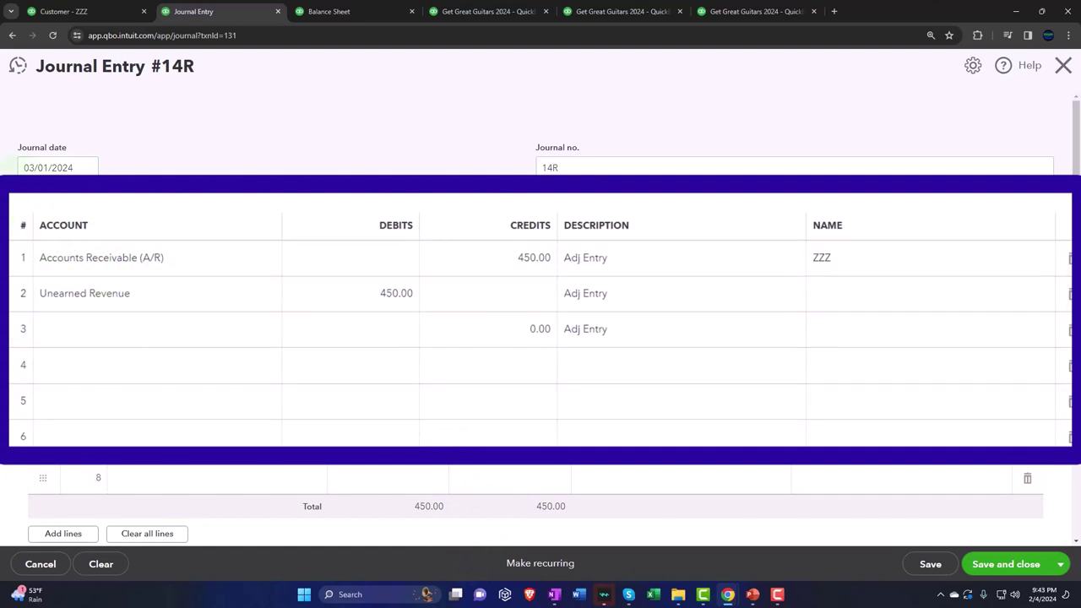